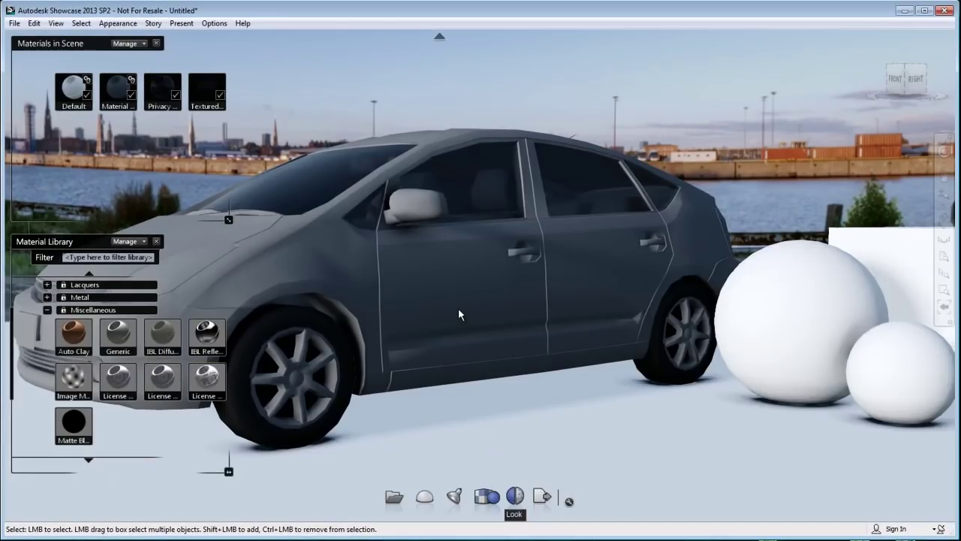
Step: Apply the Generic material to the car, then select the spheres and box
{"action": "left_click", "coordinate": [458, 308]}
{"action": "left_click_drag", "start_coordinate": [118, 335], "coordinate": [451, 300]}
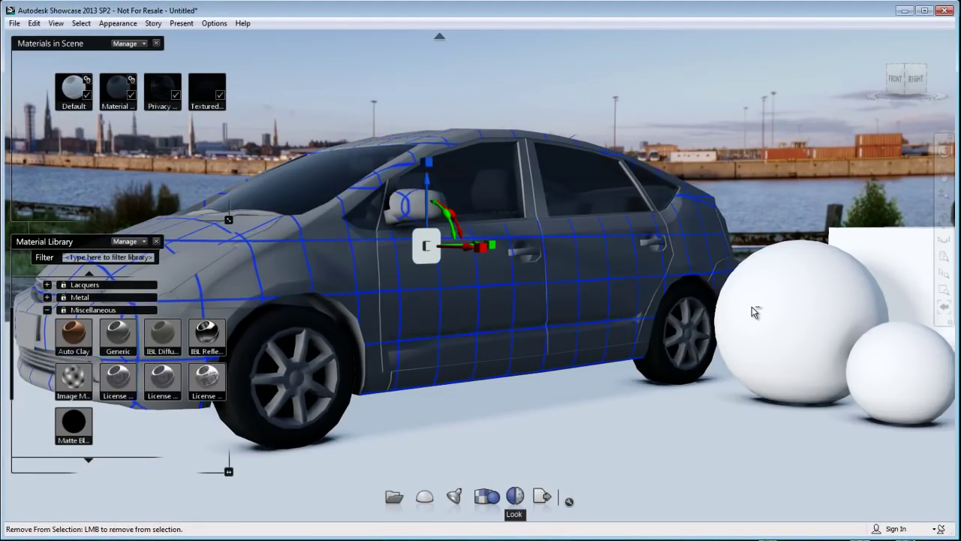
{"action": "left_click", "coordinate": [753, 311]}
{"action": "key", "text": "ctrl+a"}
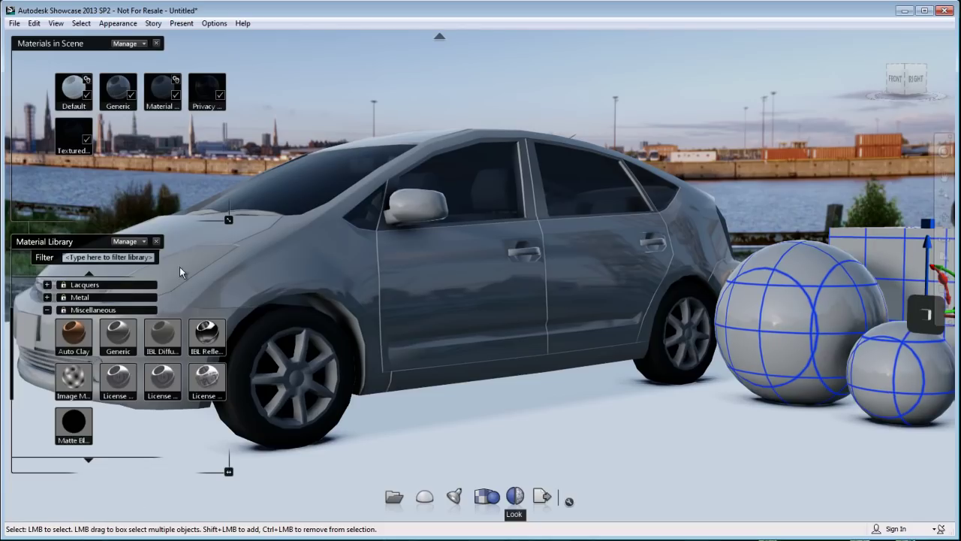
Step: Hide the material palettes and pan and orbit the view around the car
{"action": "key", "text": "m"}
{"action": "mouse_move", "coordinate": [465, 324]}
{"action": "middle_mouse_down"}
{"action": "mouse_move", "coordinate": [192, 318]}
{"action": "mouse_move", "coordinate": [342, 313]}
{"action": "middle_mouse_up"}
{"action": "mouse_move", "coordinate": [422, 314]}
{"action": "left_mouse_down"}
{"action": "mouse_move", "coordinate": [393, 307]}
{"action": "mouse_move", "coordinate": [388, 322]}
{"action": "mouse_move", "coordinate": [365, 320]}
{"action": "mouse_move", "coordinate": [368, 309]}
{"action": "mouse_move", "coordinate": [413, 296]}
{"action": "mouse_move", "coordinate": [433, 305]}
{"action": "left_mouse_up"}
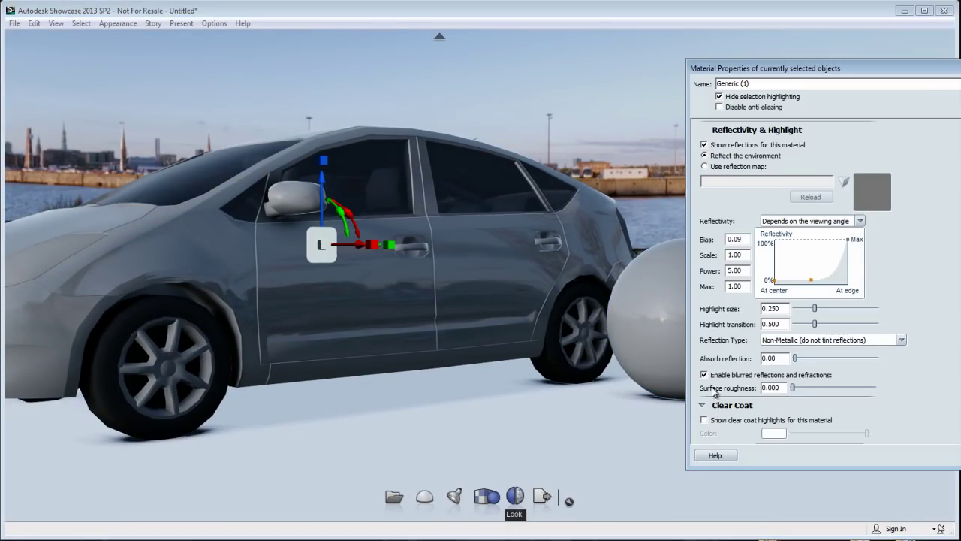
Step: Bring the camera in close on the car's rear door to reveal the skyline reflection
{"action": "left_click_drag", "start_coordinate": [348, 286], "coordinate": [350, 328]}
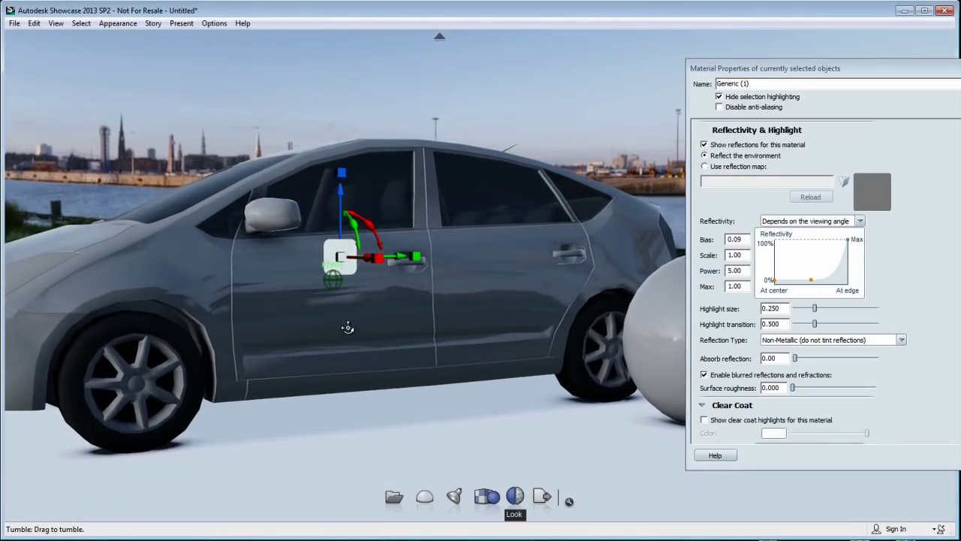
{"action": "scroll", "coordinate": [391, 311], "scroll_direction": "up", "scroll_amount": 5}
{"action": "scroll", "coordinate": [391, 312], "scroll_direction": "up", "scroll_amount": 3}
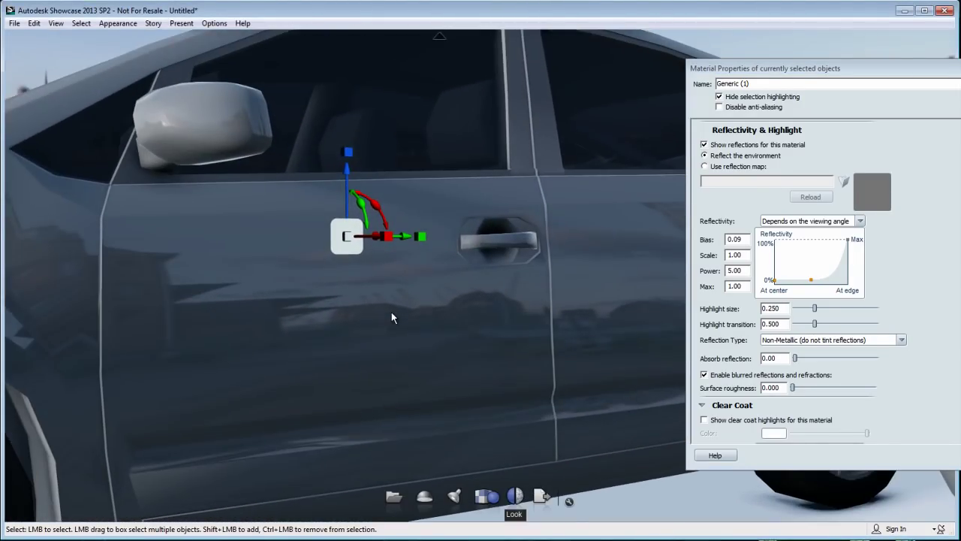
{"action": "middle_click_drag", "start_coordinate": [178, 301], "coordinate": [118, 282]}
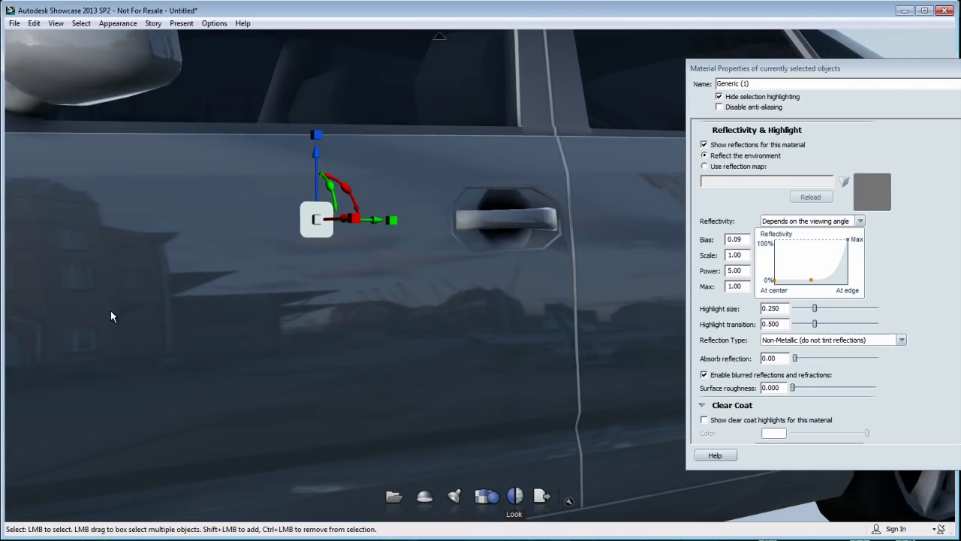
{"action": "middle_click_drag", "start_coordinate": [425, 281], "coordinate": [4, 304]}
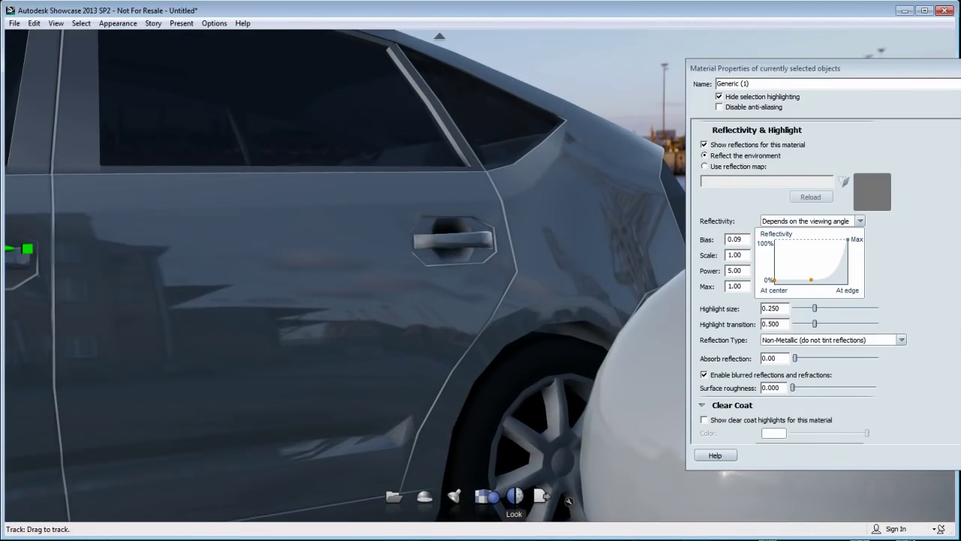
{"action": "left_click_drag", "start_coordinate": [458, 311], "coordinate": [462, 341]}
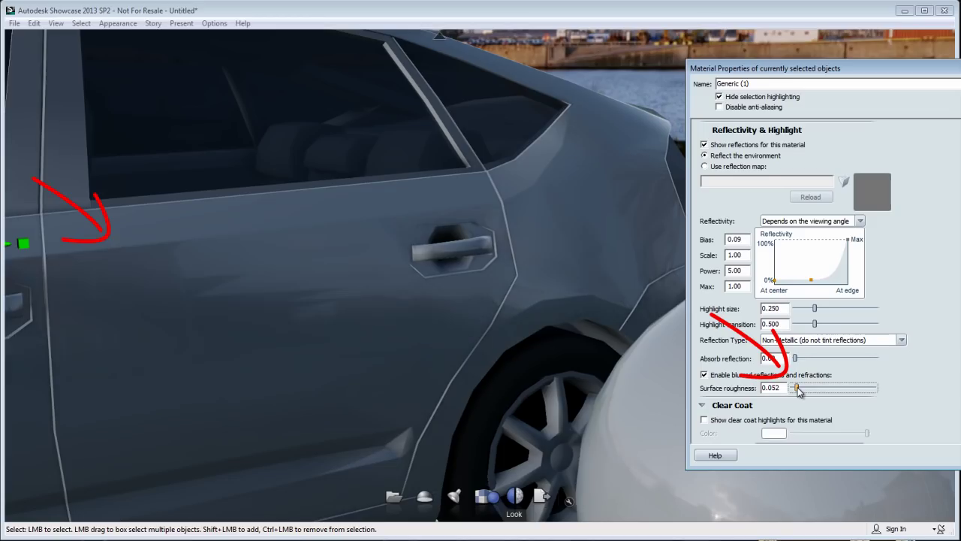
Step: Raise the car's Surface roughness to 0.104, reset it to 0.000, and pan to the spheres
{"action": "left_click_drag", "start_coordinate": [799, 390], "coordinate": [803, 391]}
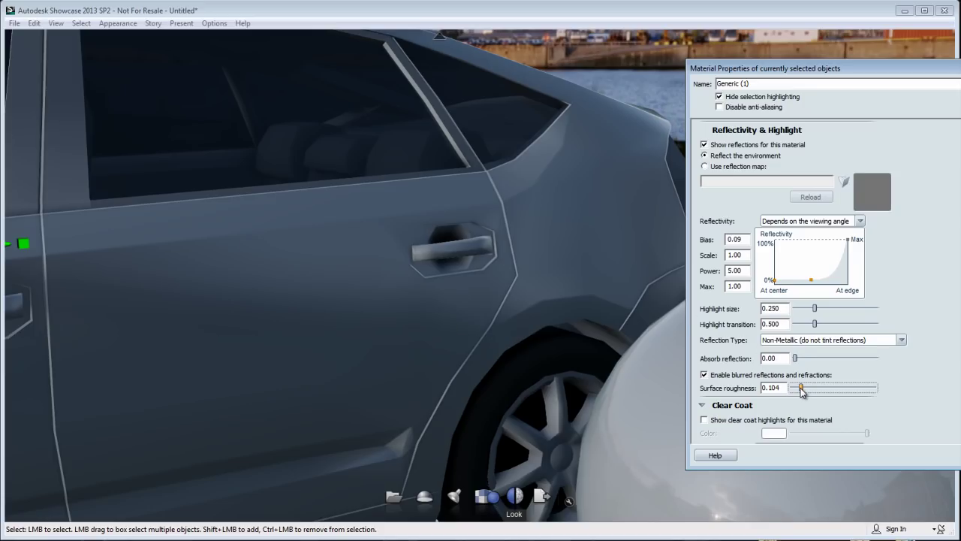
{"action": "left_click_drag", "start_coordinate": [801, 391], "coordinate": [799, 394]}
{"action": "left_click_drag", "start_coordinate": [797, 391], "coordinate": [781, 387]}
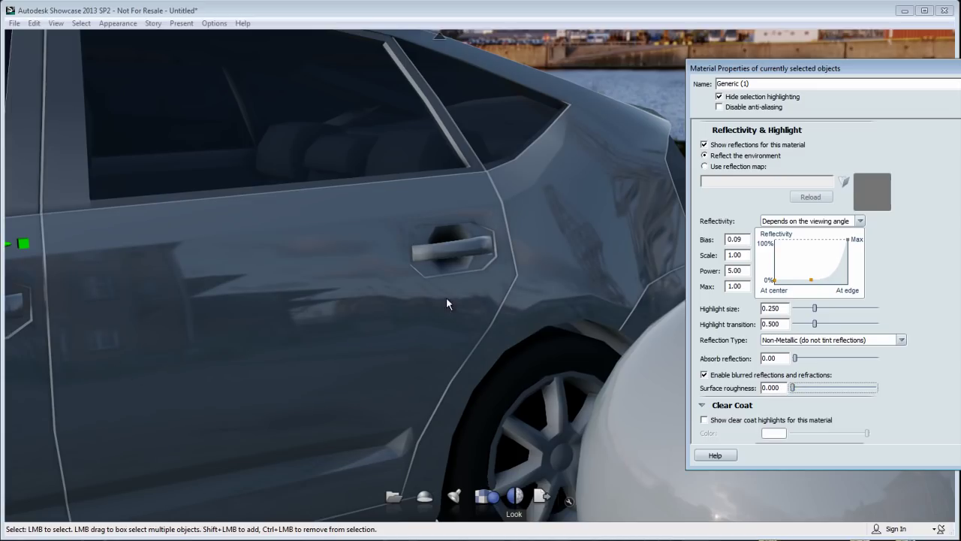
{"action": "middle_click_drag", "start_coordinate": [446, 296], "coordinate": [80, 236]}
Step: Frame the two spheres, select the large sphere to show its Generic material, and restore the palettes
{"action": "middle_click_drag", "start_coordinate": [455, 358], "coordinate": [359, 208]}
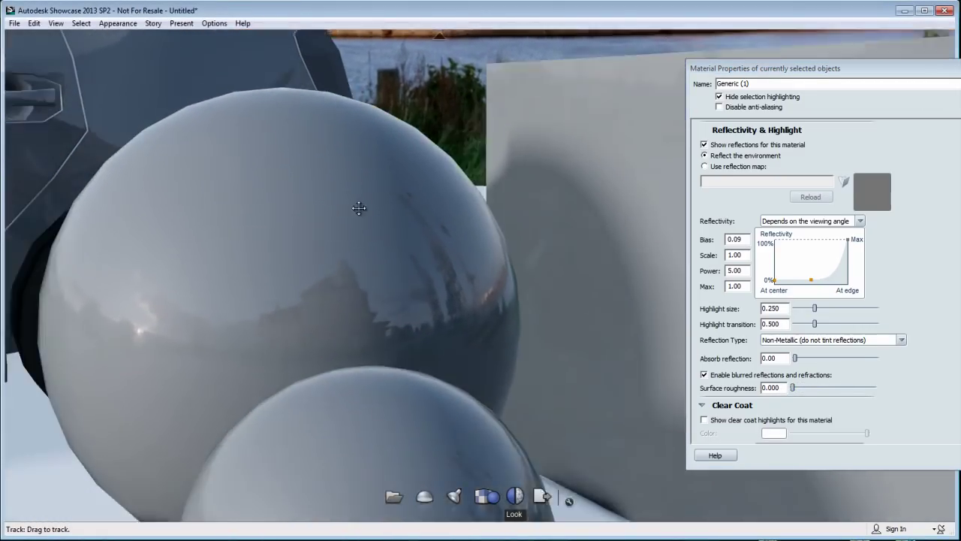
{"action": "left_click_drag", "start_coordinate": [311, 315], "coordinate": [384, 315]}
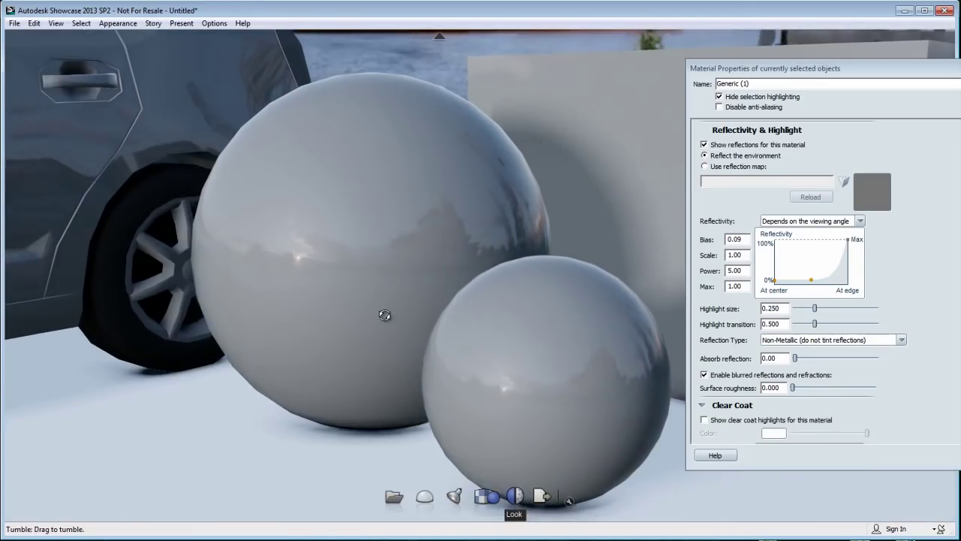
{"action": "middle_click_drag", "start_coordinate": [322, 215], "coordinate": [278, 200]}
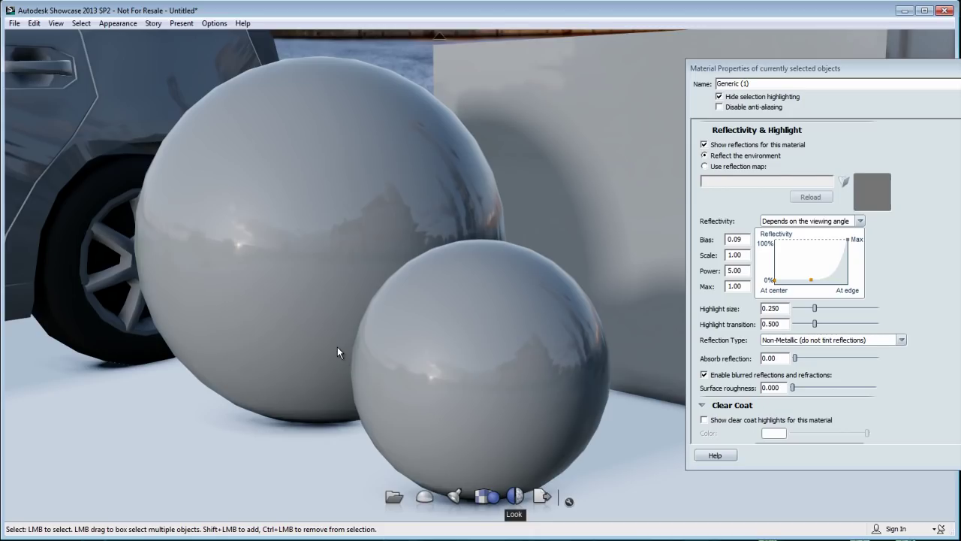
{"action": "left_click", "coordinate": [302, 255]}
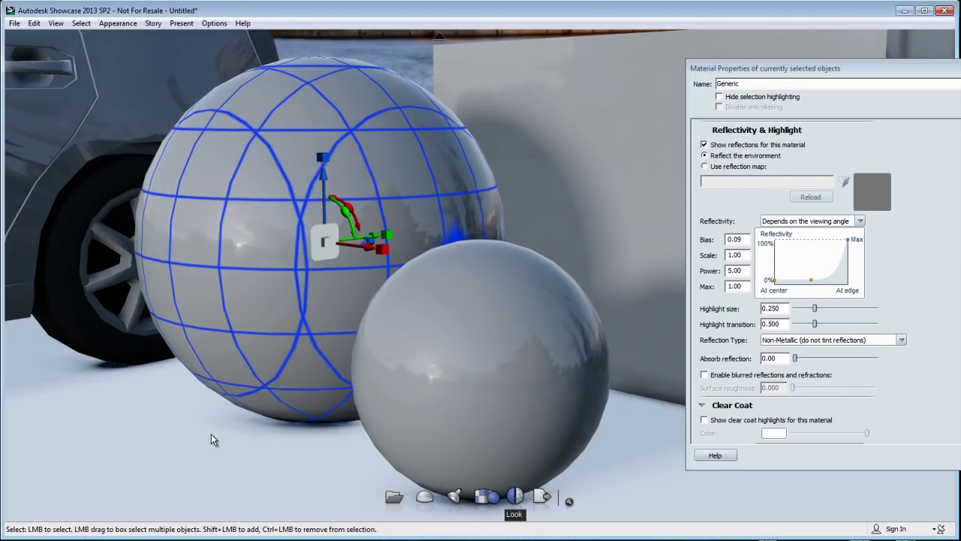
{"action": "key", "text": "m"}
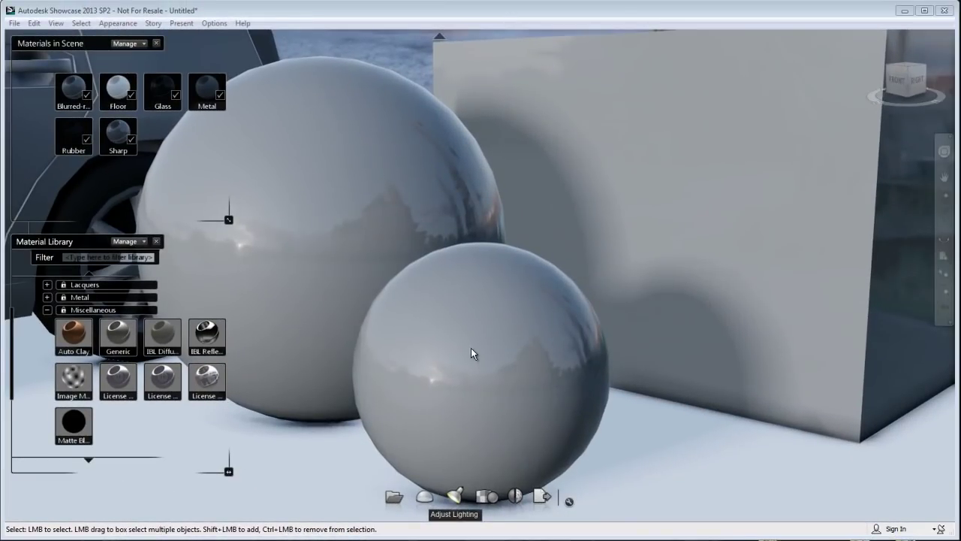
Step: Clear the selection and open the Blurred-reflection material's Properties, showing Surface roughness 0.500
{"action": "mouse_move", "coordinate": [471, 348]}
{"action": "left_mouse_down"}
{"action": "mouse_move", "coordinate": [468, 389]}
{"action": "mouse_move", "coordinate": [431, 428]}
{"action": "mouse_move", "coordinate": [374, 414]}
{"action": "mouse_move", "coordinate": [425, 414]}
{"action": "mouse_move", "coordinate": [458, 356]}
{"action": "left_mouse_up"}
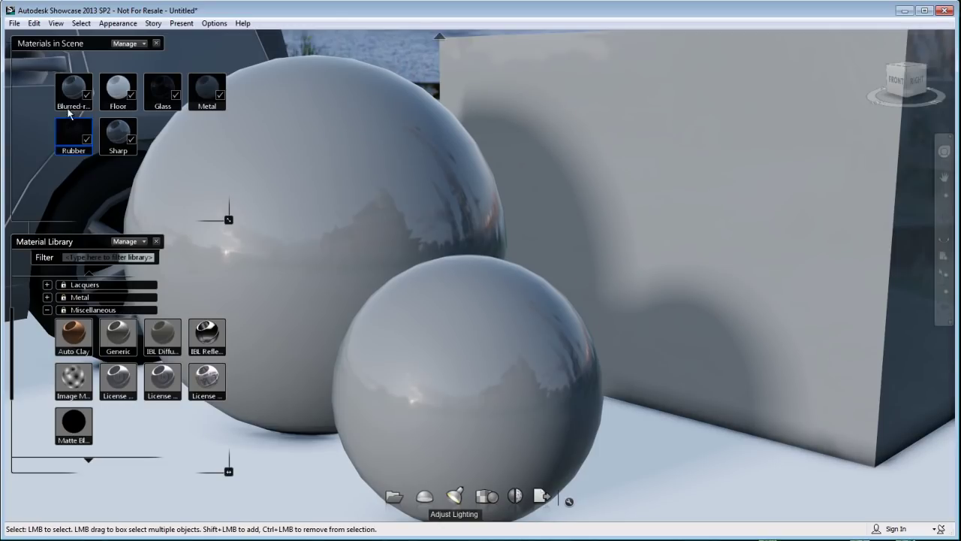
{"action": "left_click", "coordinate": [362, 159]}
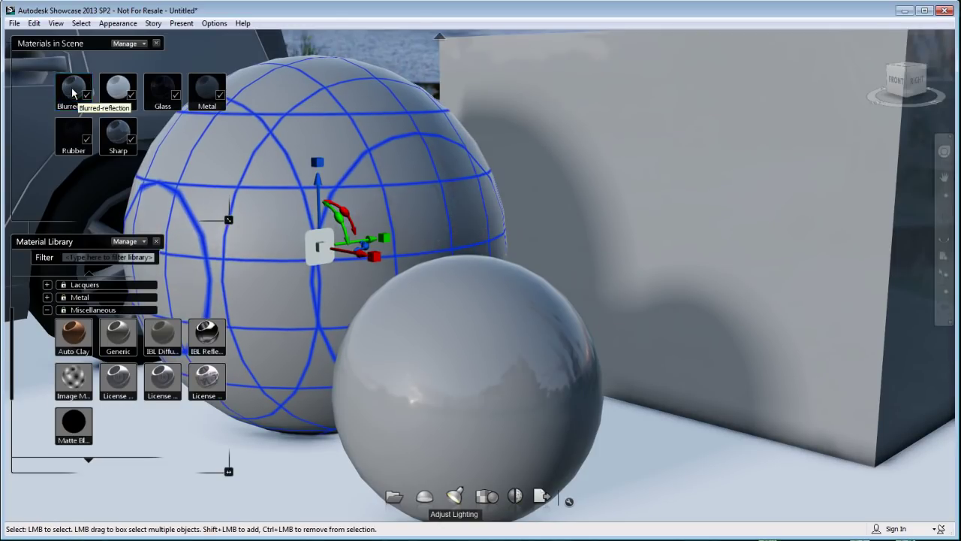
{"action": "key", "text": "Escape"}
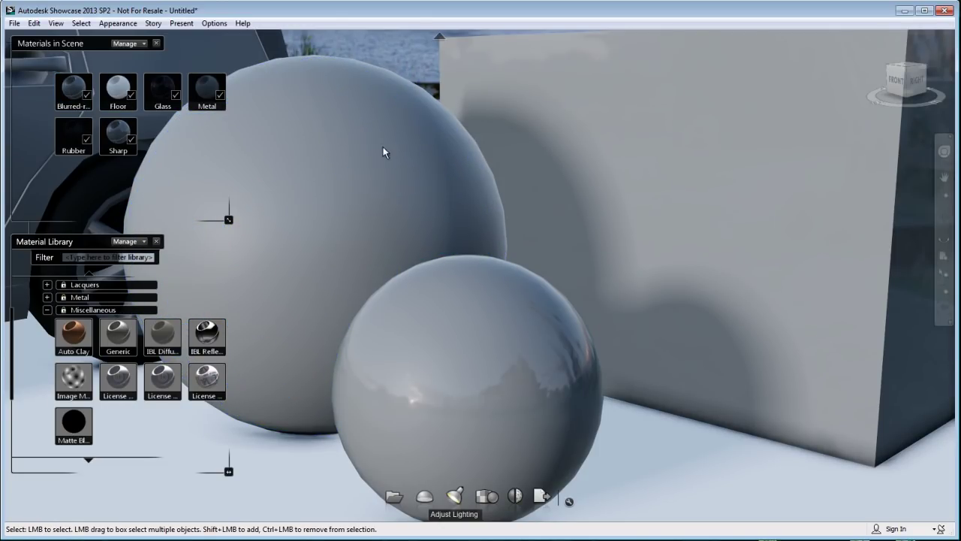
{"action": "right_click", "coordinate": [73, 90]}
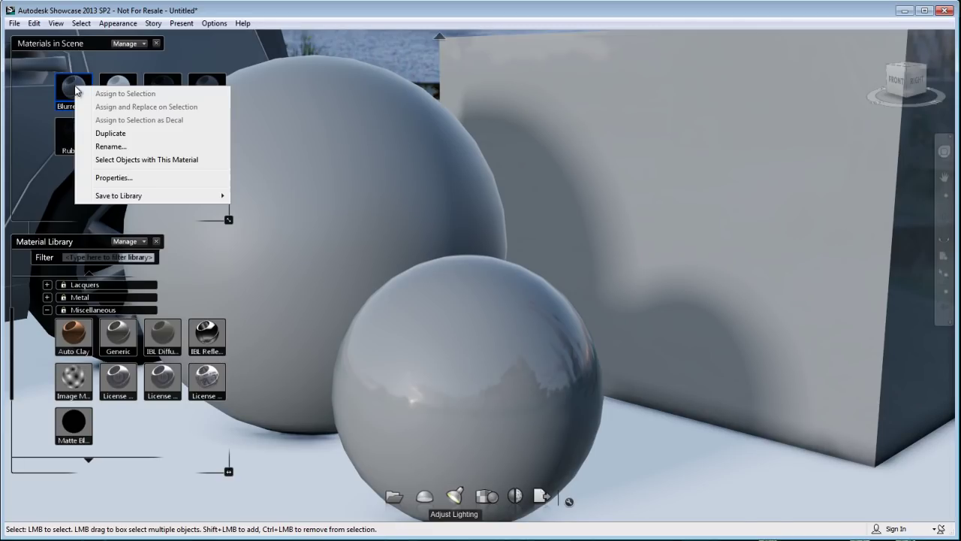
{"action": "left_click", "coordinate": [106, 175]}
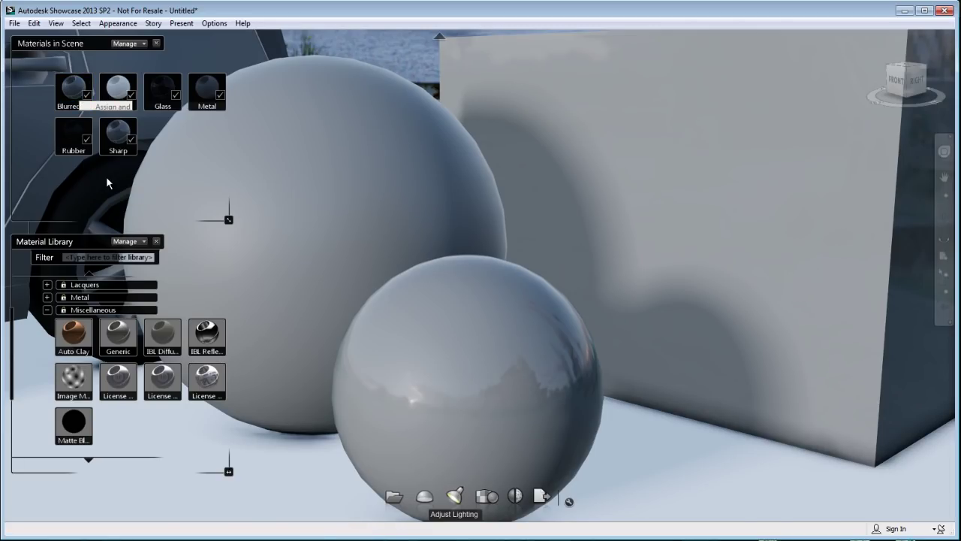
Step: Drag Blurred-reflection's Surface roughness from 0.500 down to 0.000, then settle it at 0.306
{"action": "scroll", "coordinate": [600, 248], "scroll_direction": "up", "scroll_amount": 5}
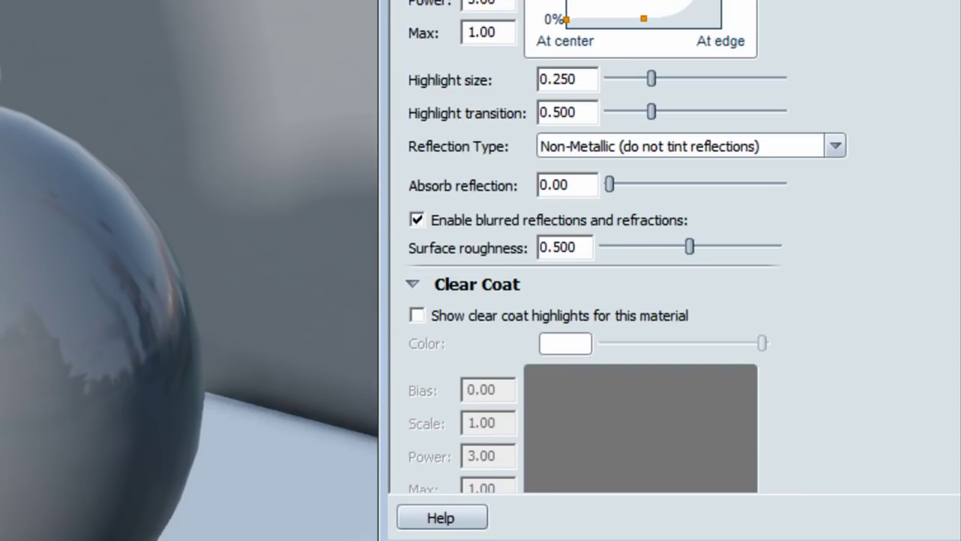
{"action": "left_click_drag", "start_coordinate": [687, 244], "coordinate": [647, 249]}
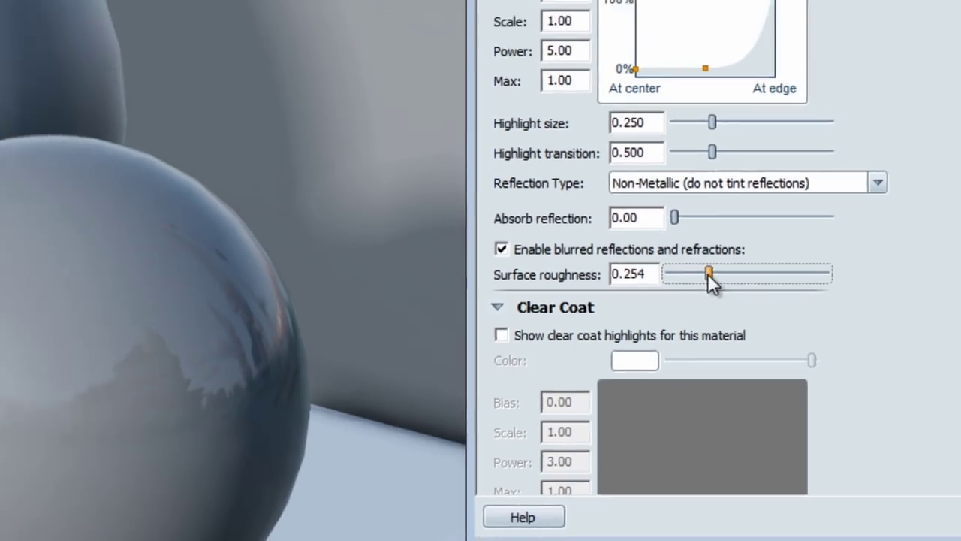
{"action": "left_click_drag", "start_coordinate": [711, 279], "coordinate": [707, 280]}
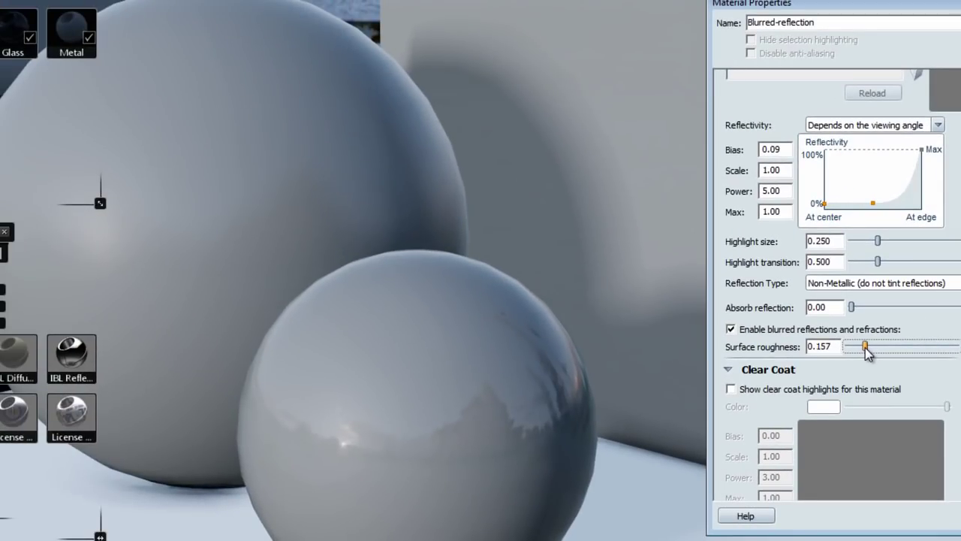
{"action": "left_click_drag", "start_coordinate": [867, 351], "coordinate": [850, 353]}
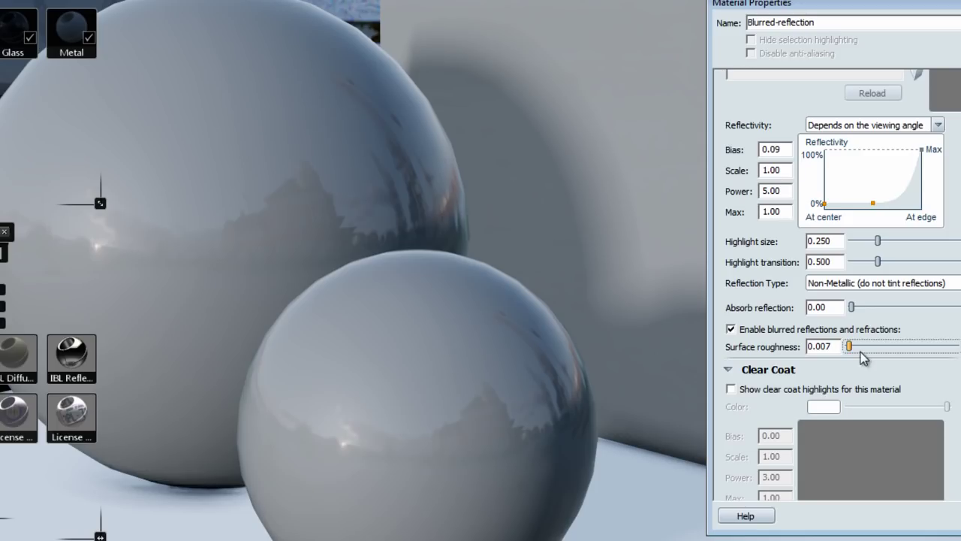
{"action": "left_click_drag", "start_coordinate": [849, 347], "coordinate": [882, 350]}
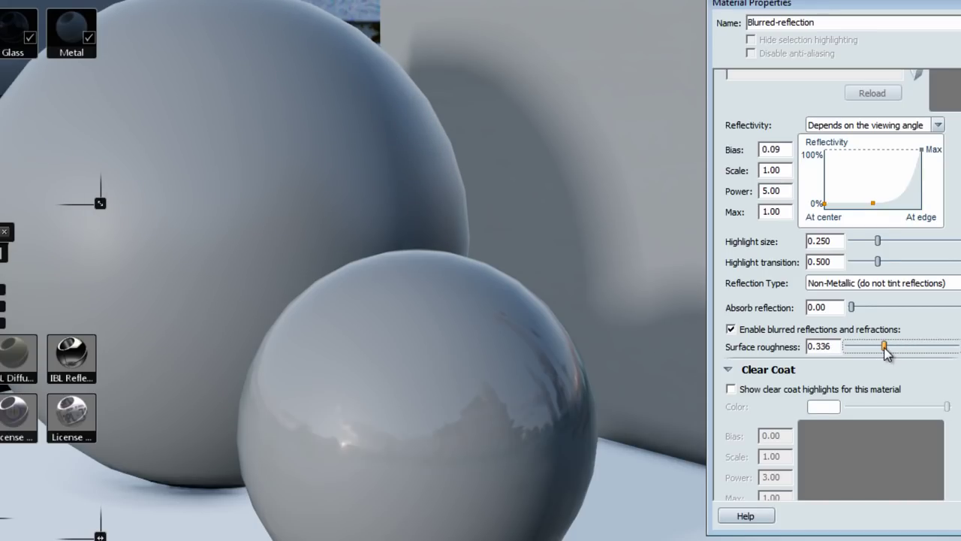
{"action": "left_click_drag", "start_coordinate": [417, 288], "coordinate": [318, 285]}
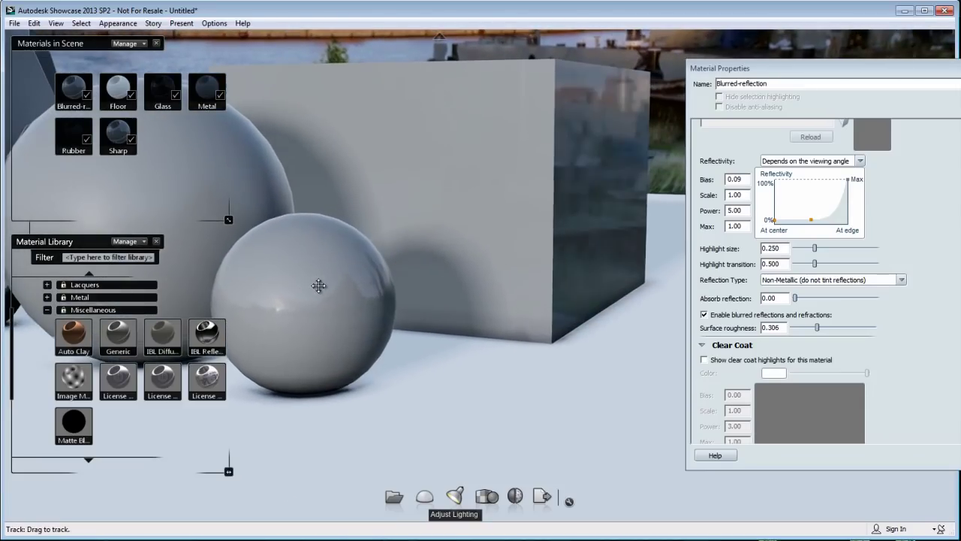
Step: Assign Blurred-reflection to the box as Blurred-reflection (1) with Surface roughness 0.015, then deselect it
{"action": "left_click", "coordinate": [481, 208]}
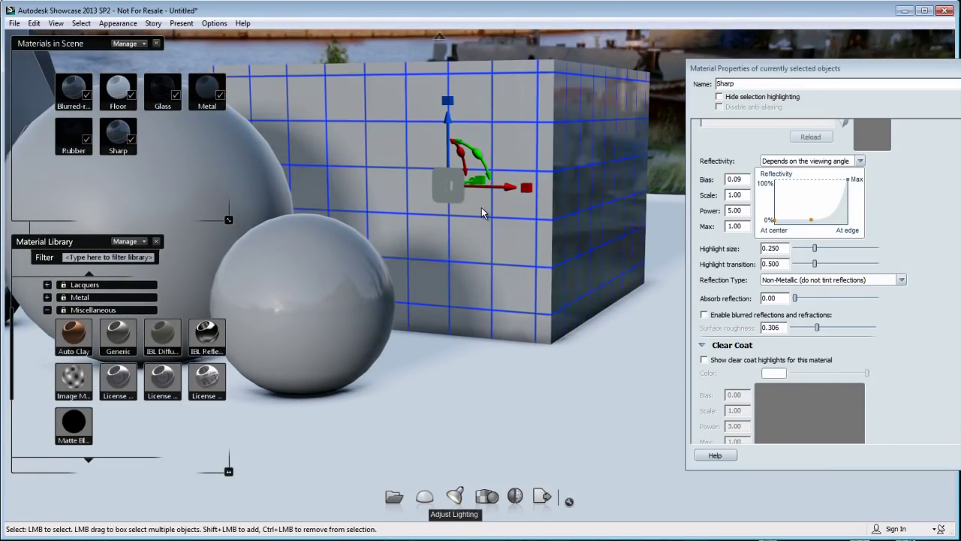
{"action": "left_click", "coordinate": [74, 89]}
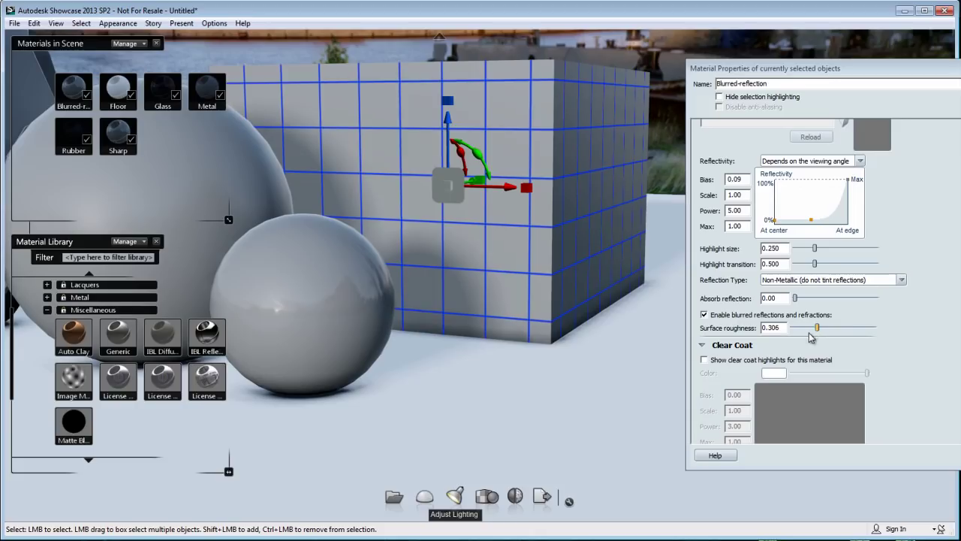
{"action": "left_click_drag", "start_coordinate": [817, 327], "coordinate": [800, 331]}
{"action": "middle_click_drag", "start_coordinate": [438, 306], "coordinate": [486, 315]}
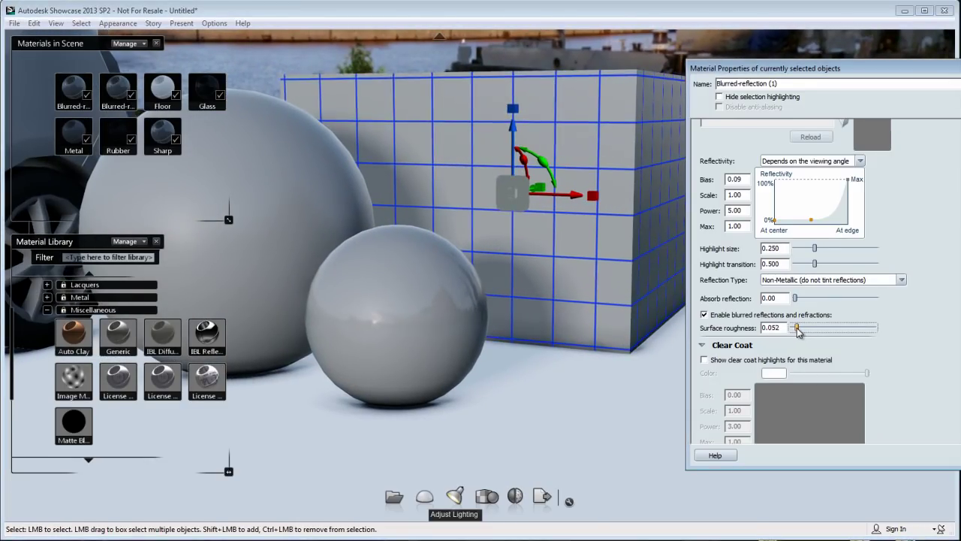
{"action": "left_click_drag", "start_coordinate": [801, 330], "coordinate": [795, 333]}
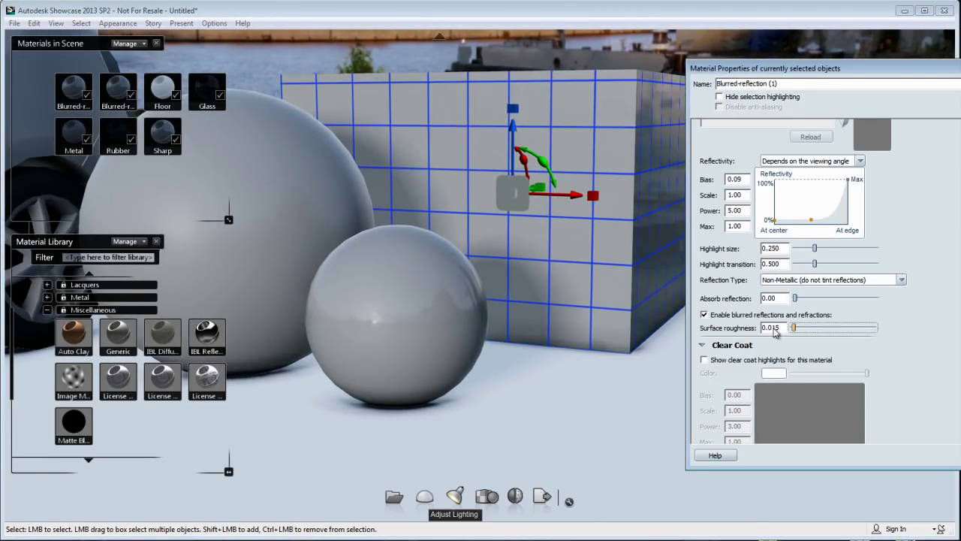
{"action": "left_click_drag", "start_coordinate": [753, 68], "coordinate": [819, 73]}
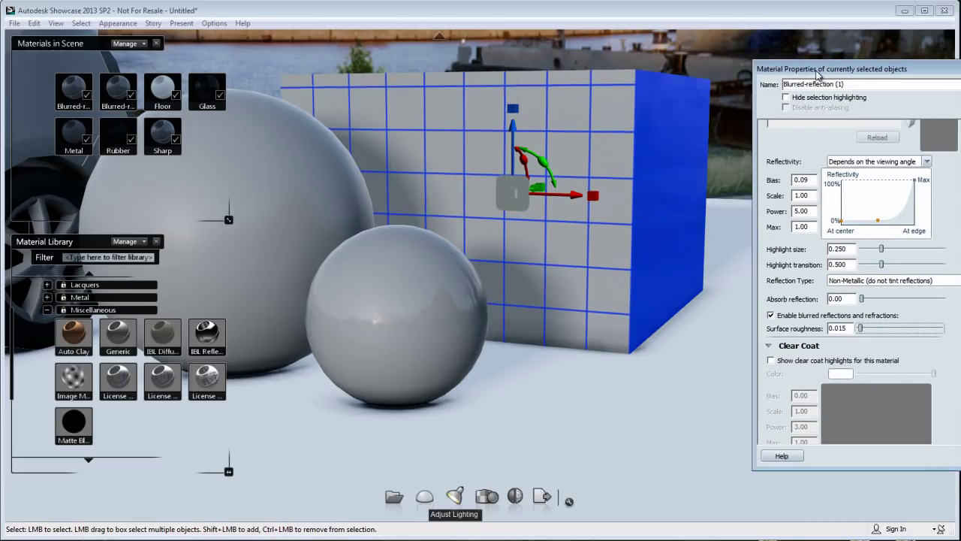
{"action": "left_click", "coordinate": [724, 120]}
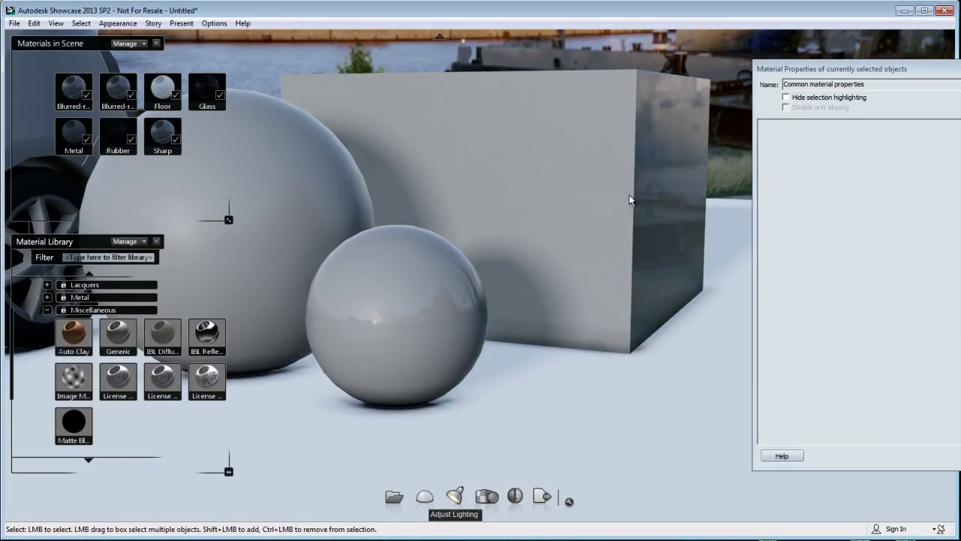
Step: Open Blurred-reflection's Properties and lower its Surface roughness from 0.306 to 0.075
{"action": "right_click", "coordinate": [70, 91]}
{"action": "left_click", "coordinate": [114, 181]}
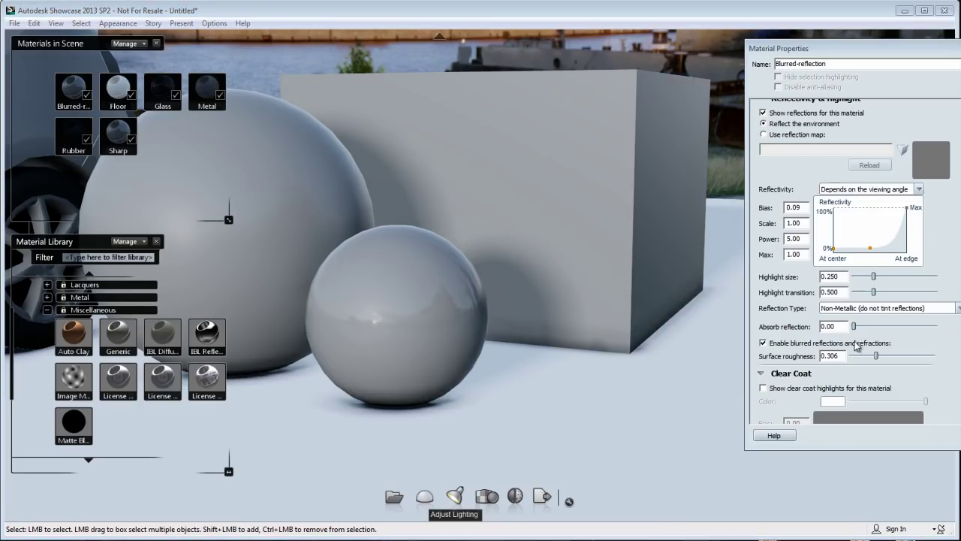
{"action": "left_click_drag", "start_coordinate": [875, 357], "coordinate": [853, 362]}
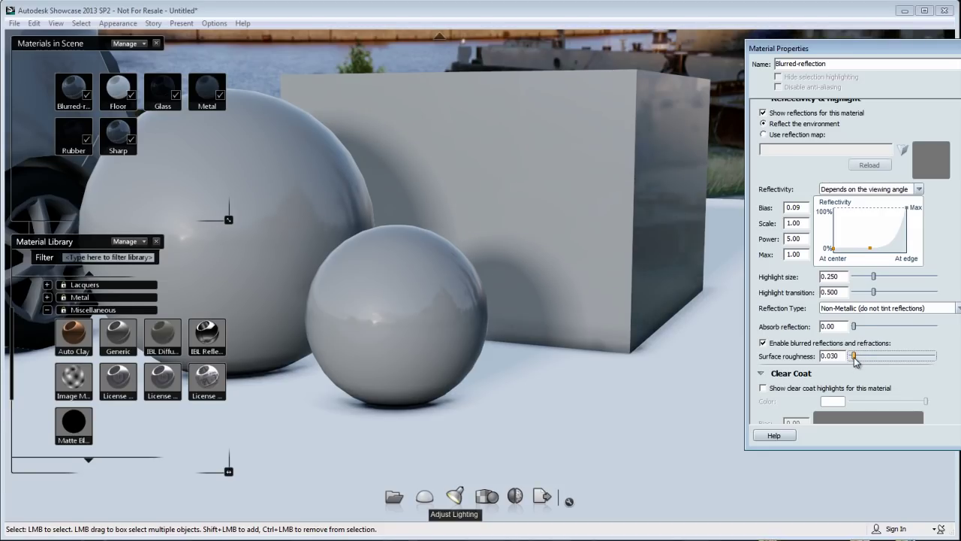
{"action": "mouse_move", "coordinate": [854, 360]}
{"action": "left_mouse_down"}
{"action": "mouse_move", "coordinate": [845, 360]}
{"action": "mouse_move", "coordinate": [860, 359]}
{"action": "left_mouse_up"}
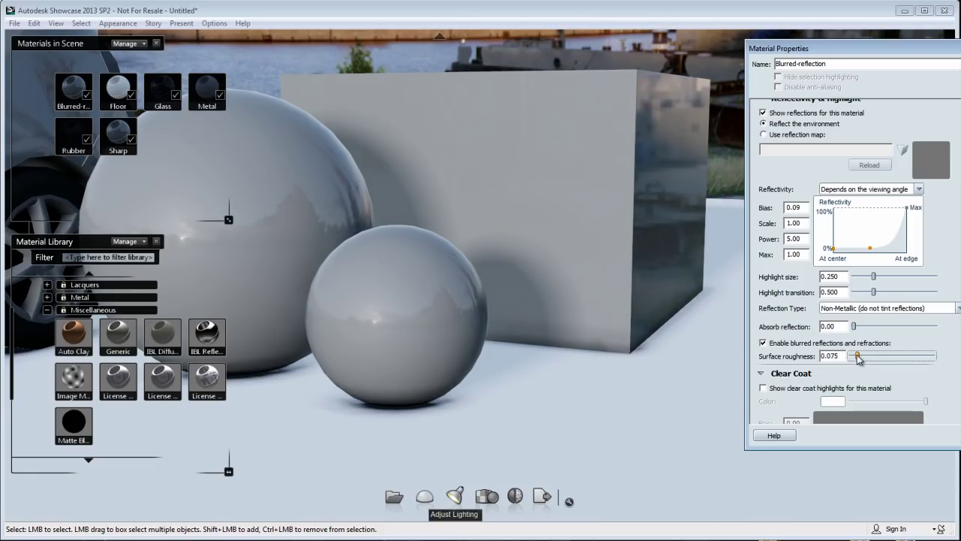